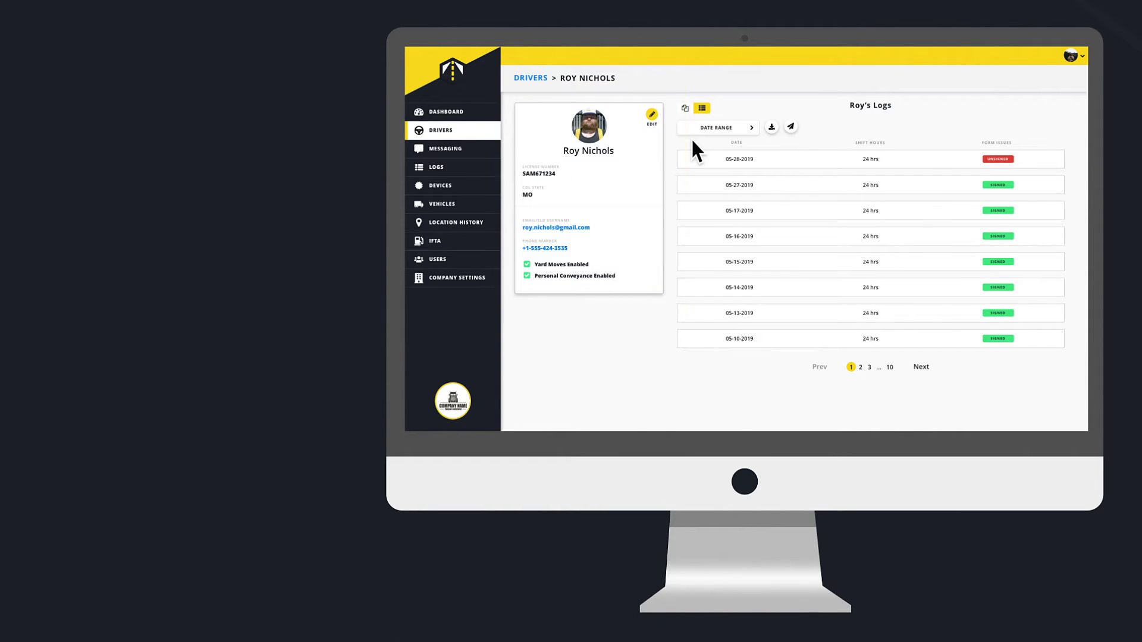
pyautogui.click(651, 111)
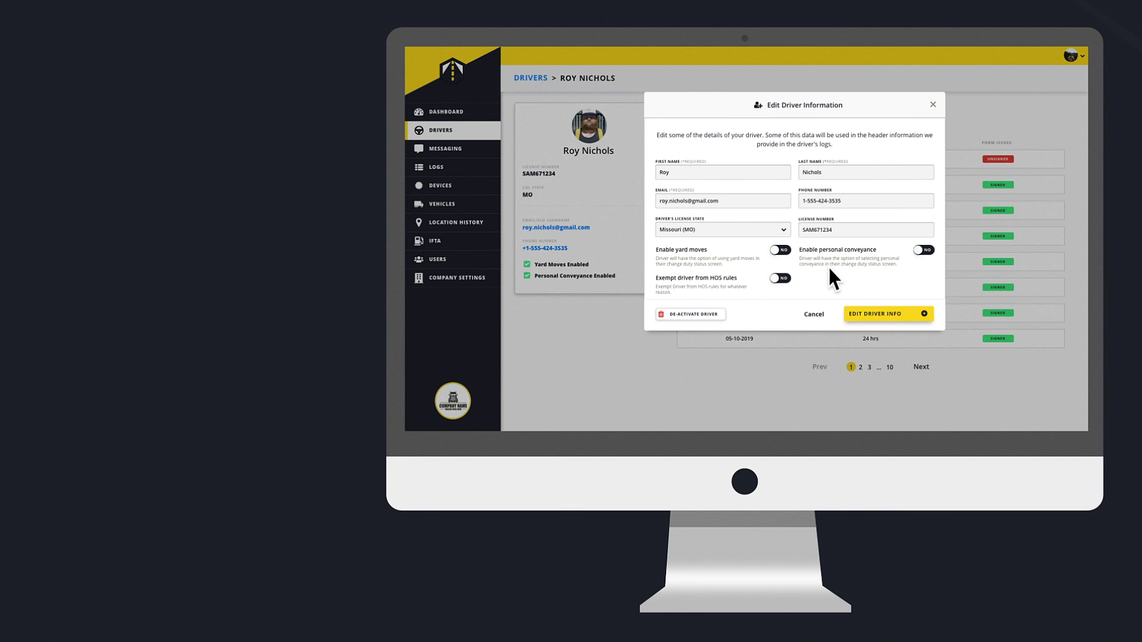
pyautogui.click(876, 312)
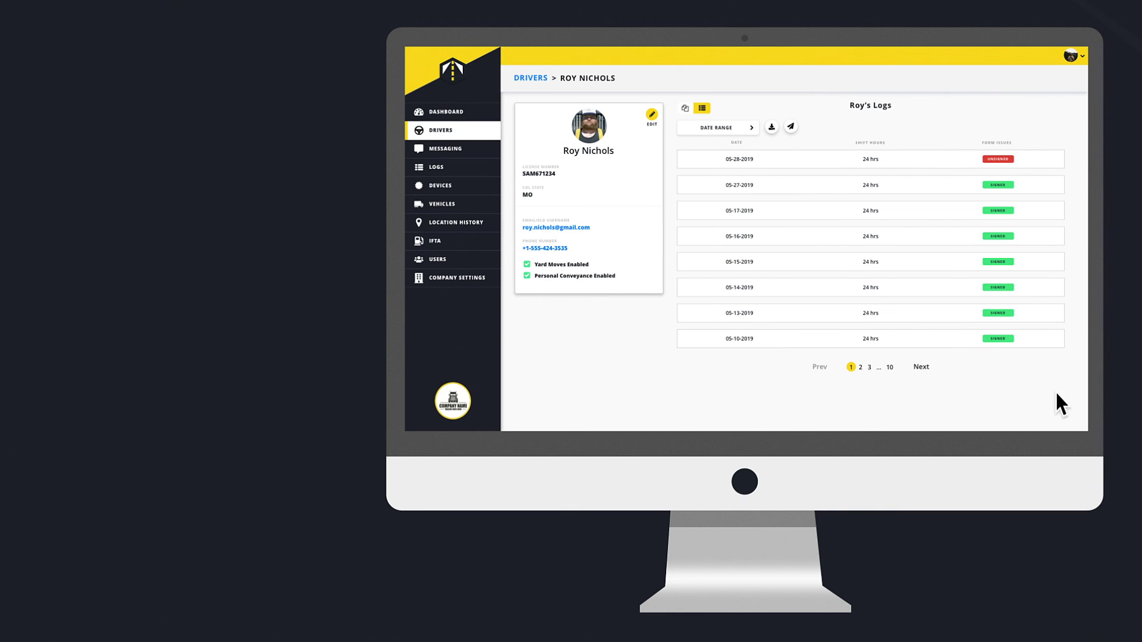